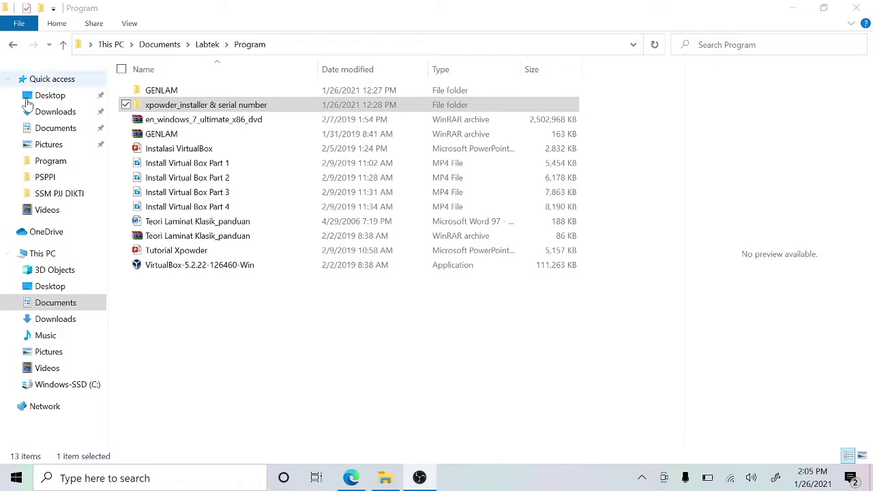
- Run XPowder_Setup from the "xpowder_installer & serial number" folder and accept the licensing details
left_click(183, 109)
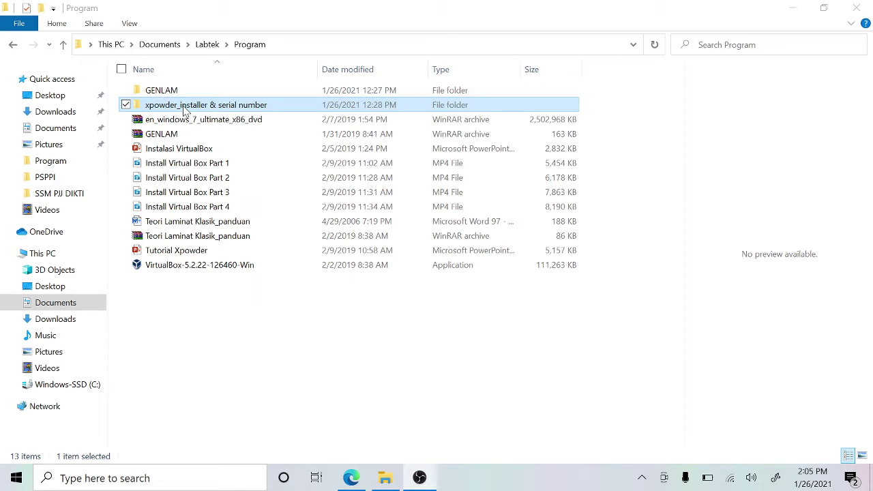
double_click(184, 109)
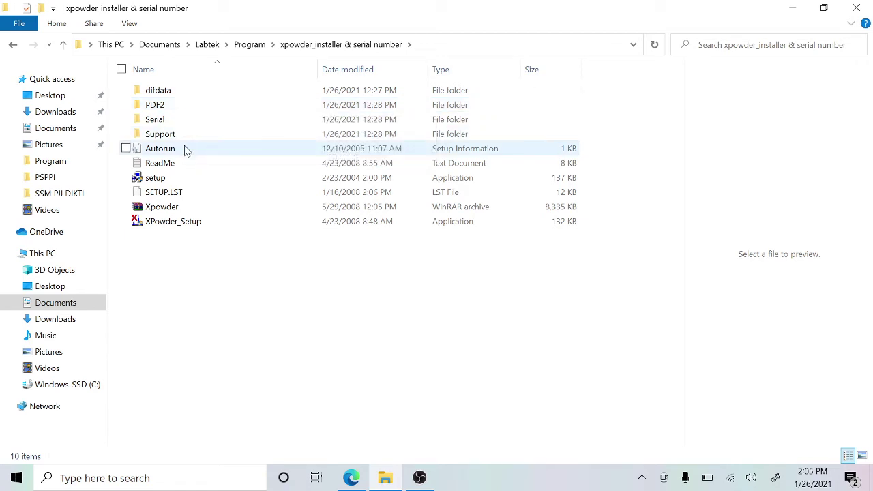
double_click(176, 224)
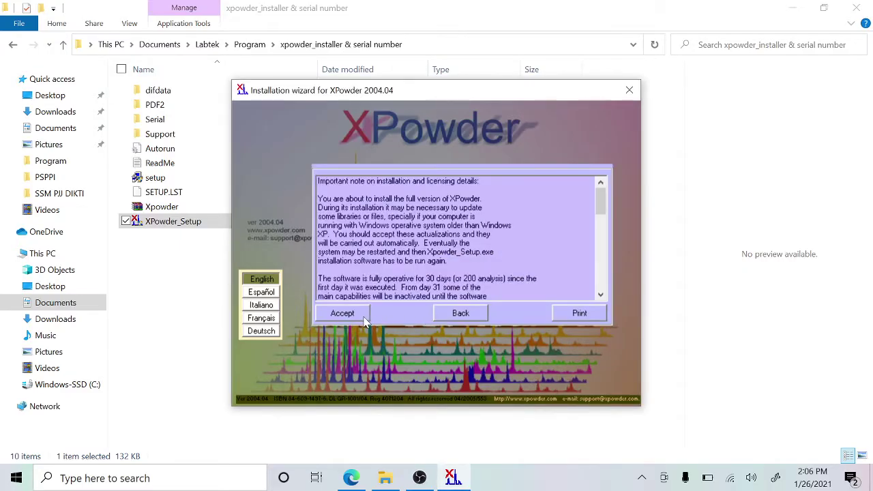
left_click(343, 314)
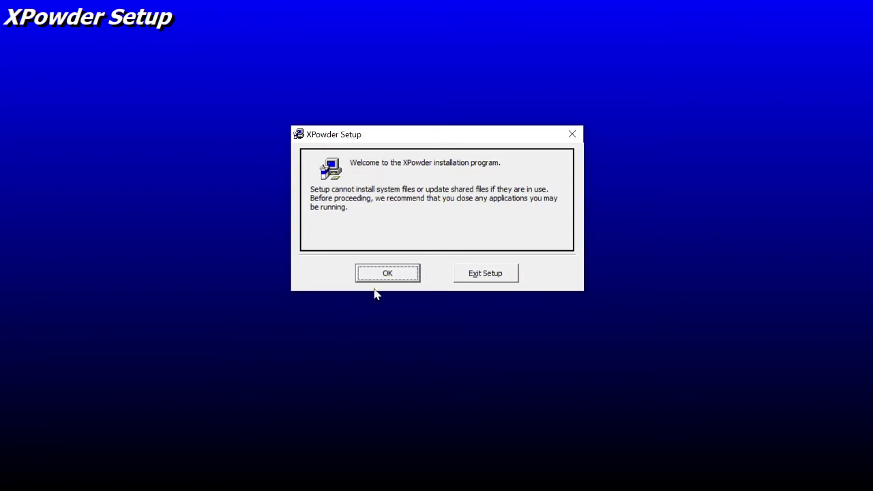
- Install XPowder to C:\XPowder\ with the Xpowder program group and finish the installation wizard
left_click(387, 275)
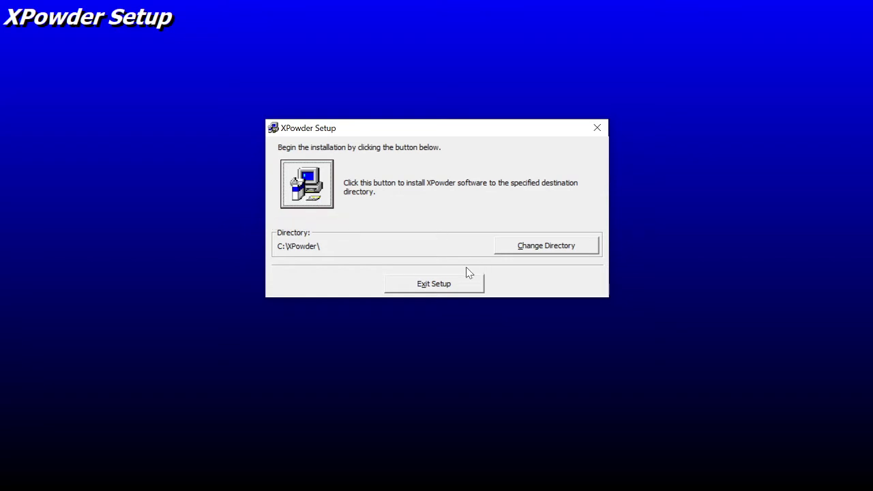
left_click(321, 198)
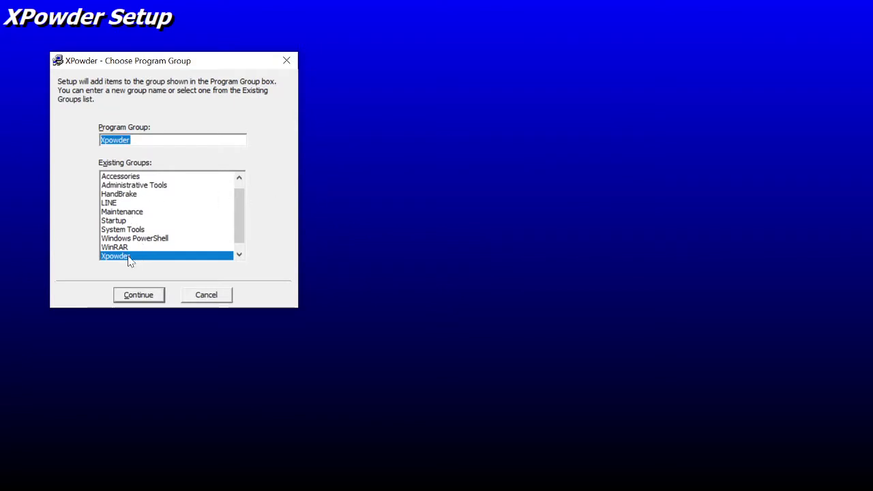
left_click(138, 294)
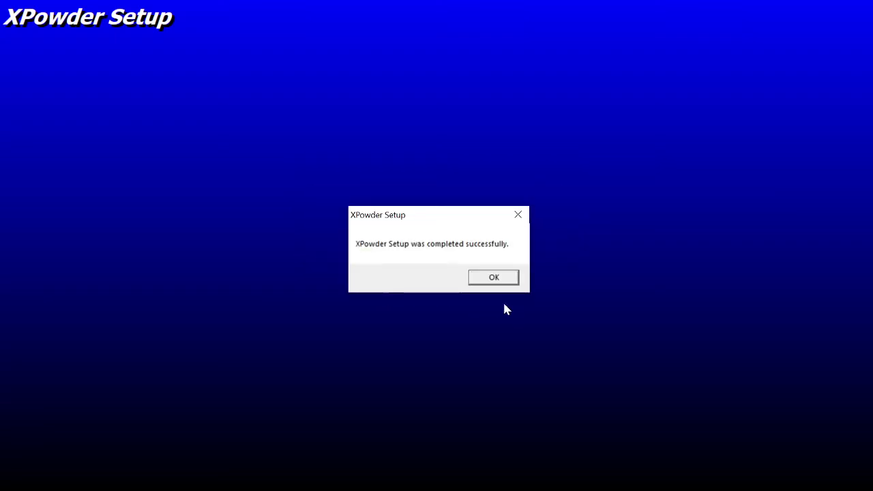
left_click(494, 277)
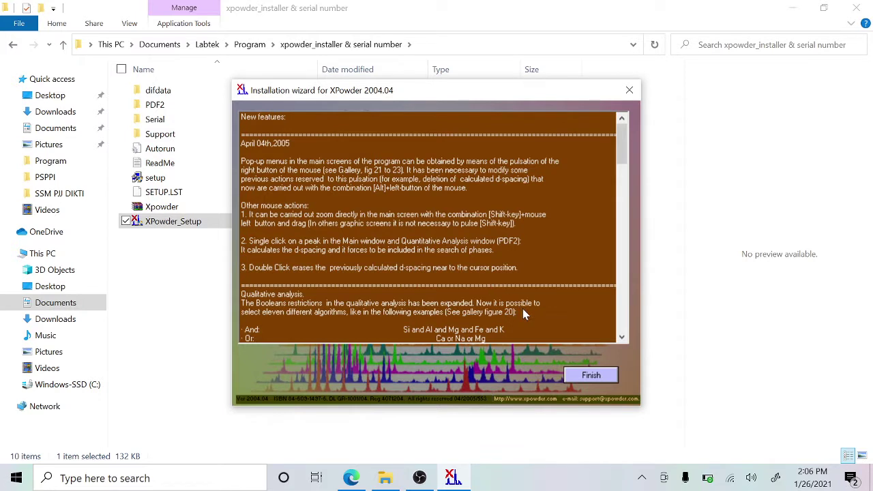
left_click(585, 379)
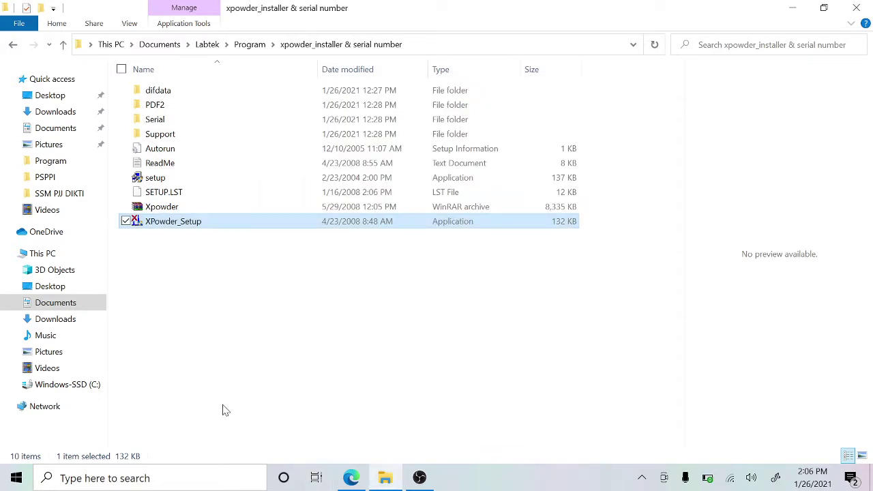
- Try to start the newly installed XPowder program
key("Up")
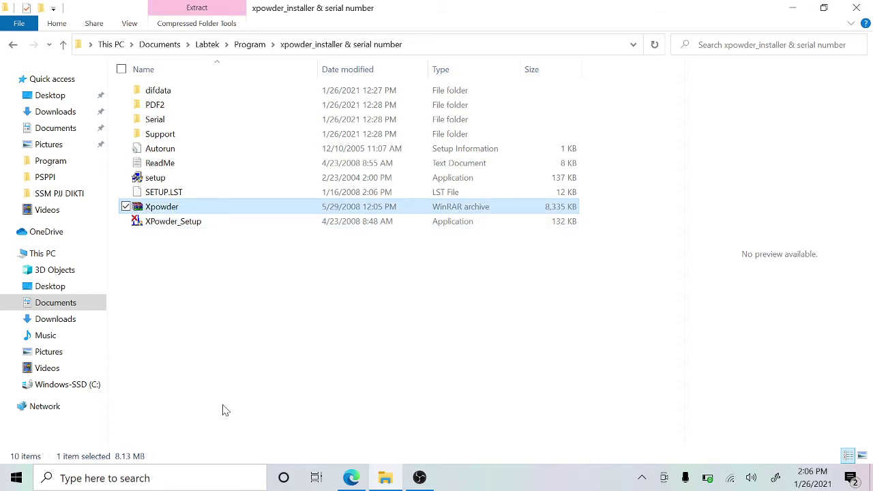
key("super")
type("xpo")
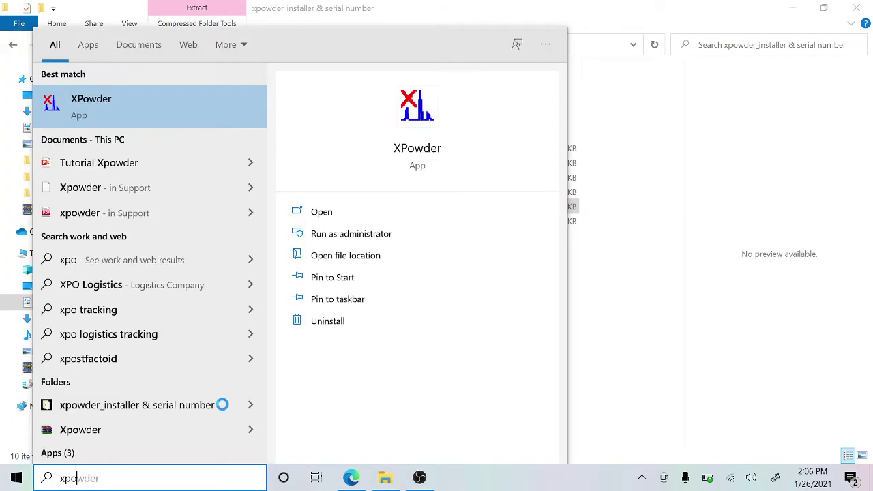
key("Return")
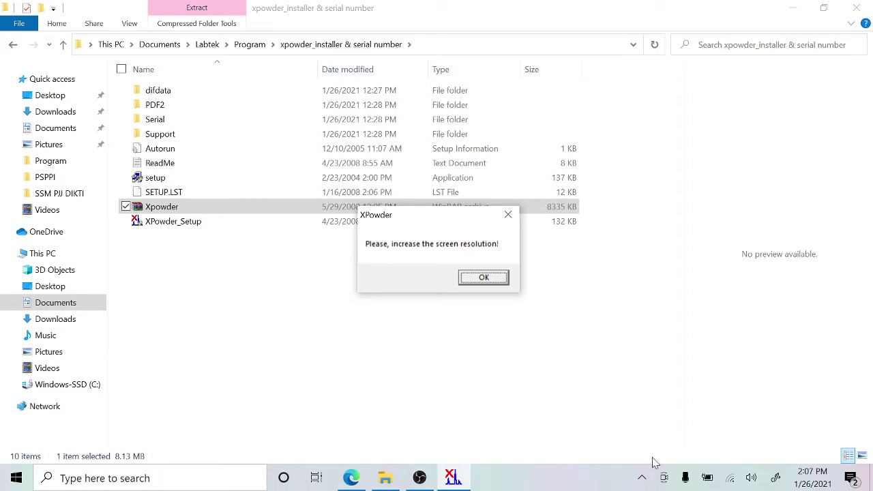
- Set the Windows display scaling for text, apps and other items to 100% and close the settings
left_click(870, 481)
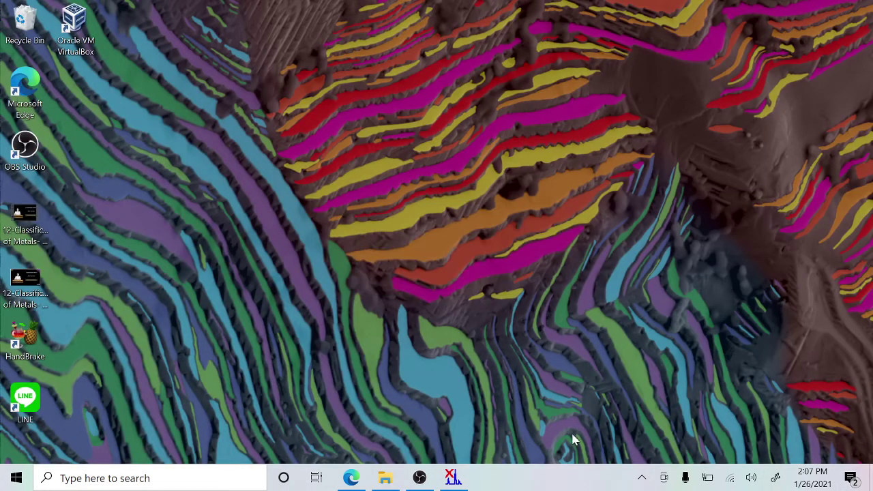
right_click(488, 426)
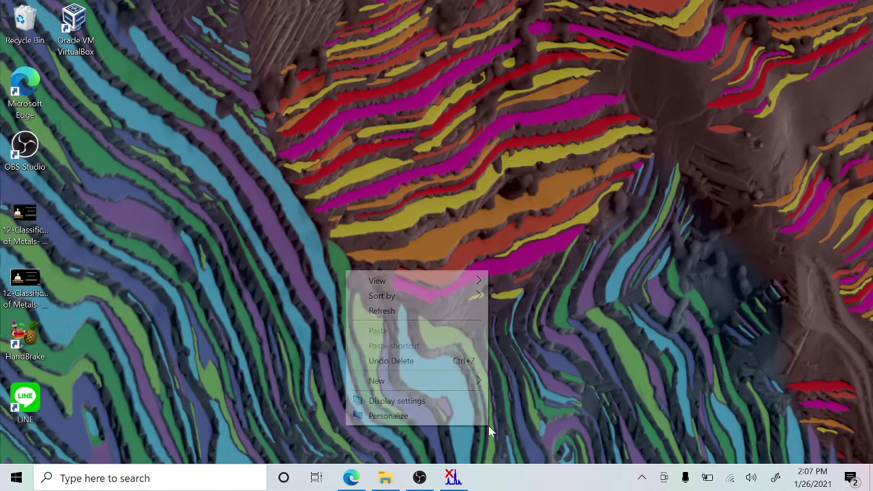
left_click(394, 403)
scroll(353, 357, "down", 5)
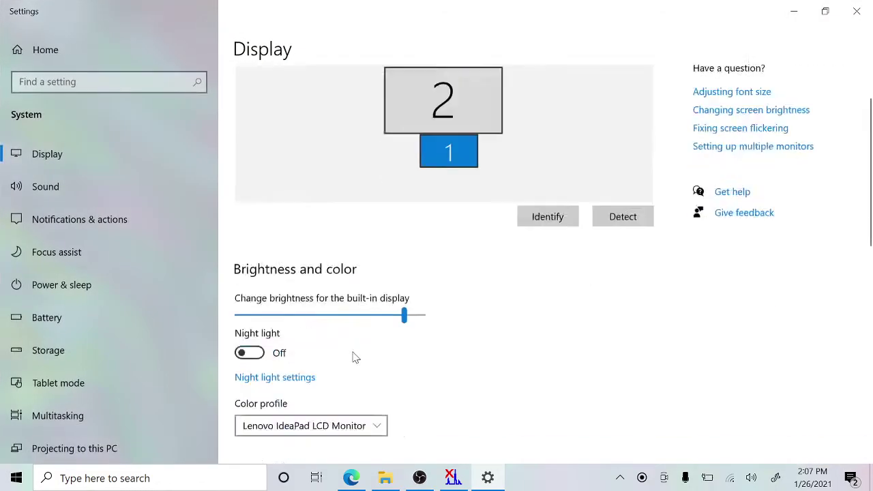
scroll(353, 357, "down", 2)
left_click(294, 283)
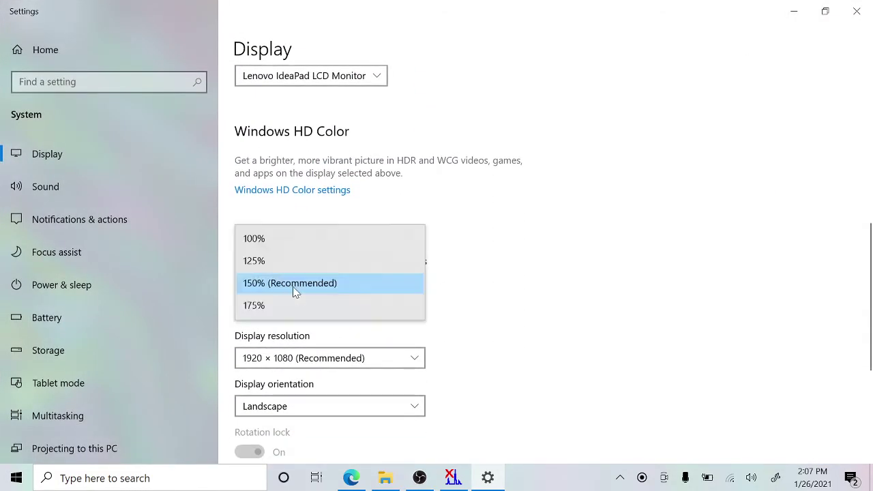
left_click(306, 243)
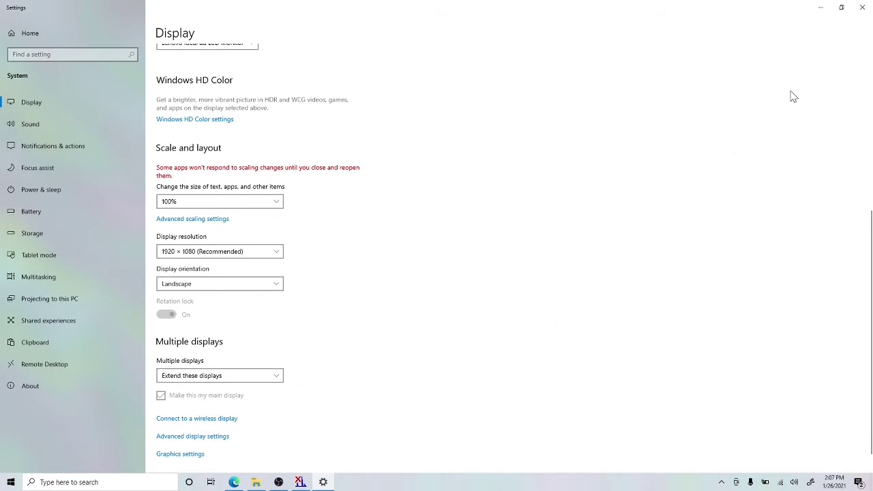
left_click(863, 7)
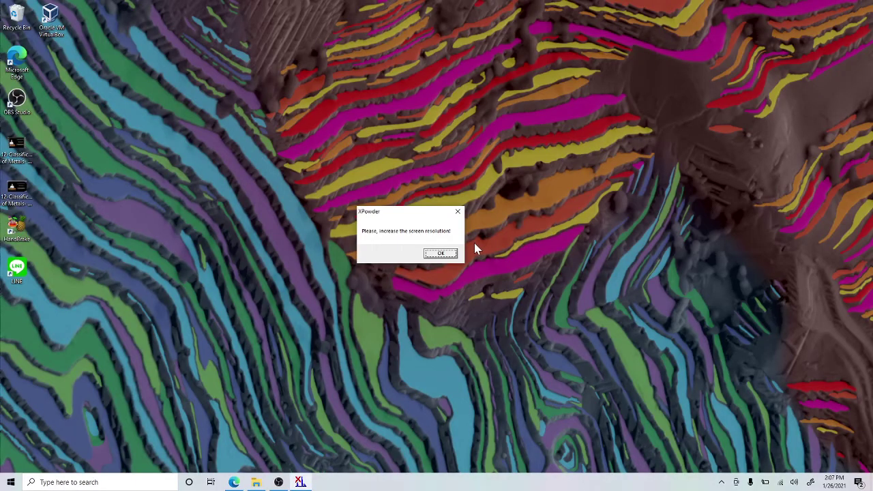
- Dismiss the screen resolution message, start XPowder again and dismiss its database notice
left_click(442, 253)
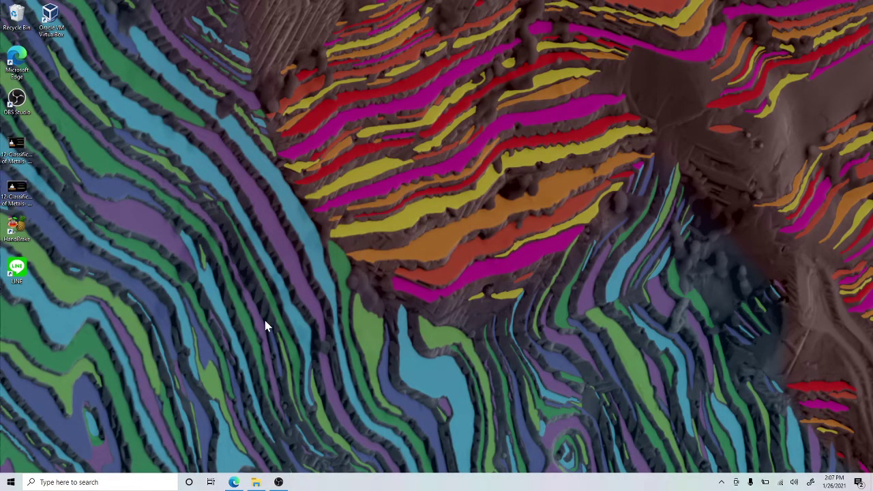
key("super")
type("xpo")
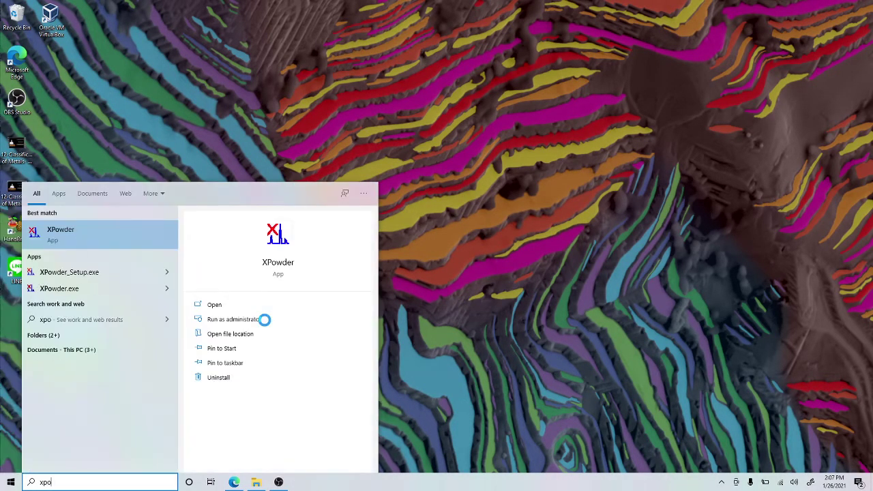
left_click(264, 319)
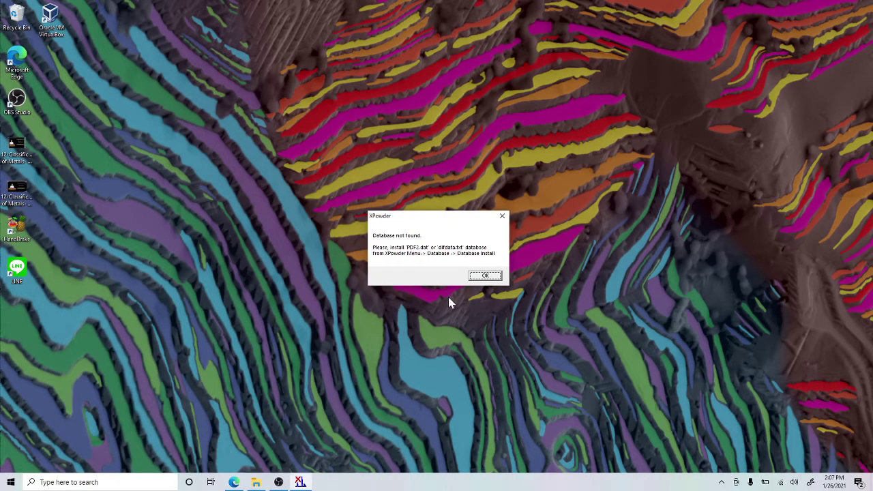
left_click(485, 276)
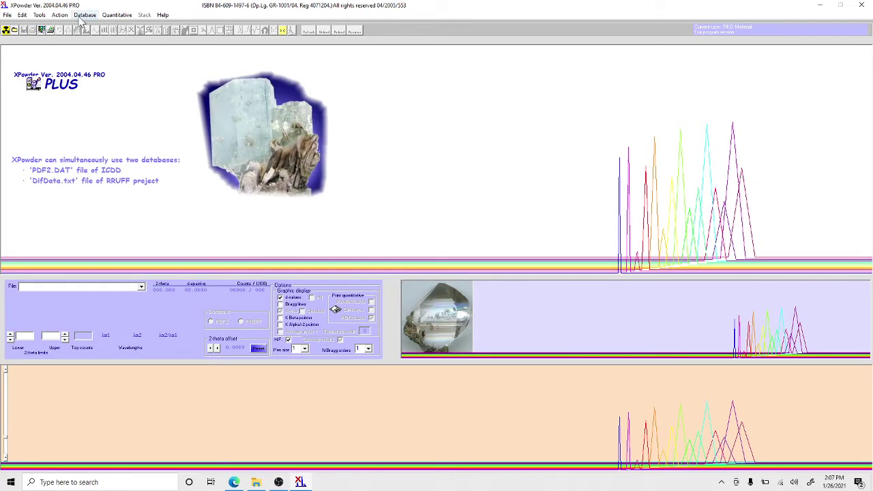
- Bring up XPowder's registration code prompt, and open the ICU file from the installer's Serial folder in Notepad
left_click(158, 18)
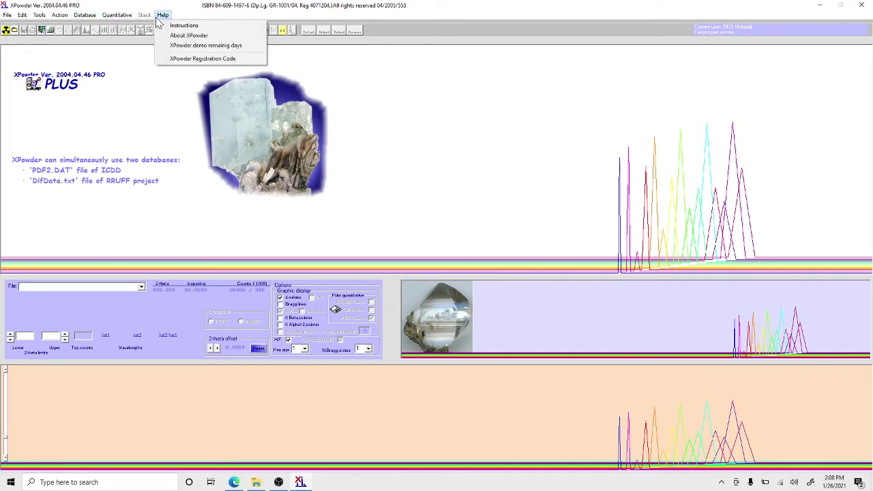
left_click(191, 60)
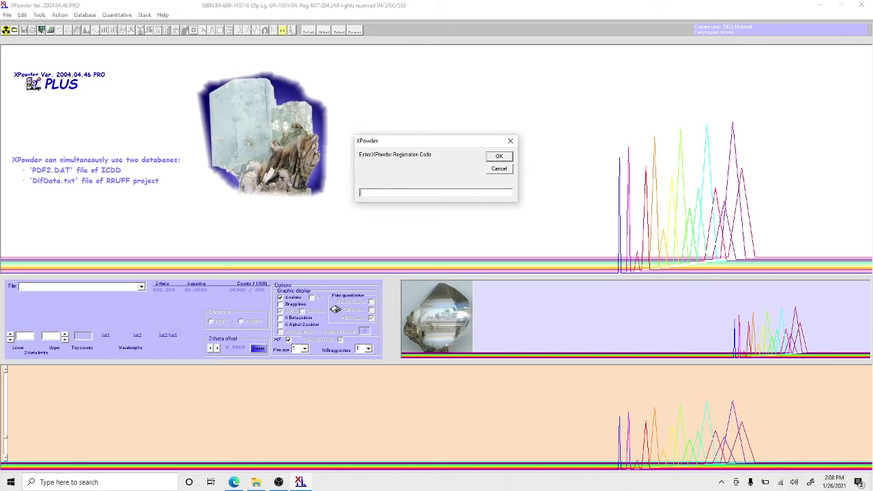
left_click(256, 482)
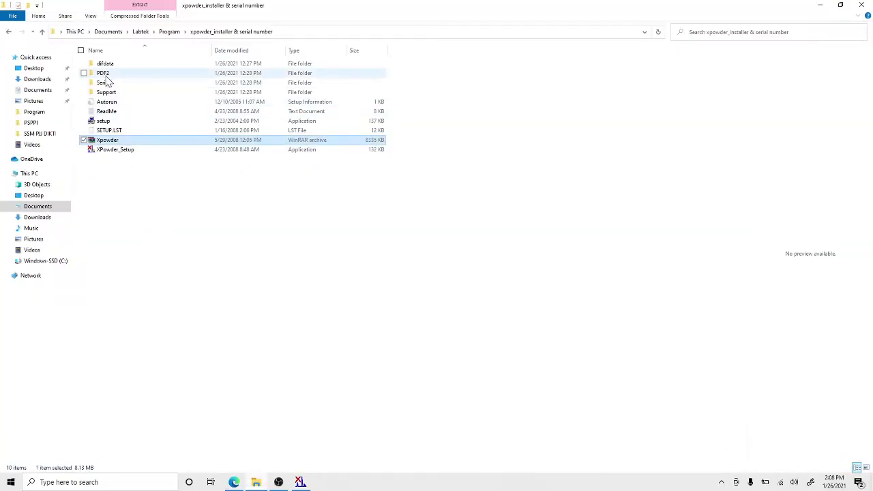
double_click(110, 83)
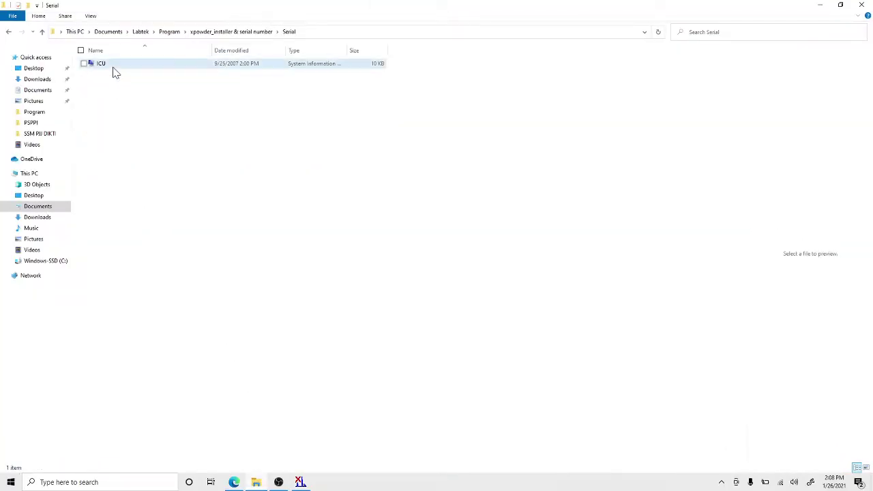
left_click(113, 68)
right_click(114, 69)
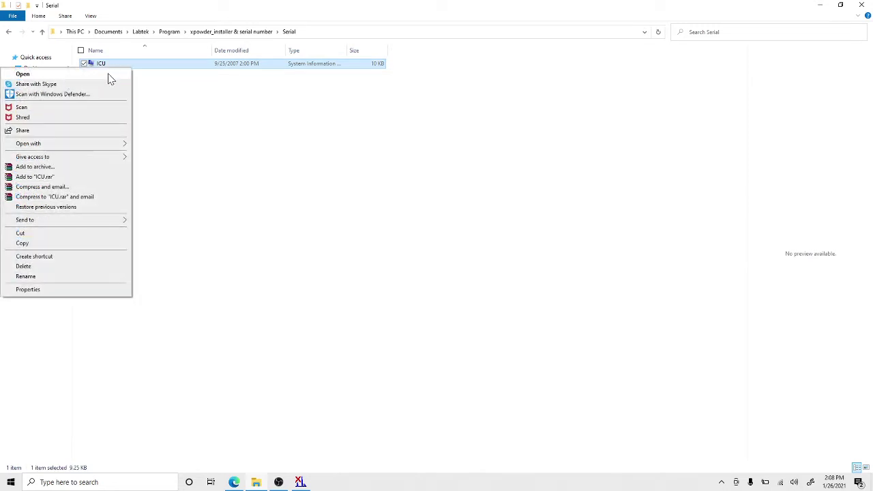
mouse_move(93, 145)
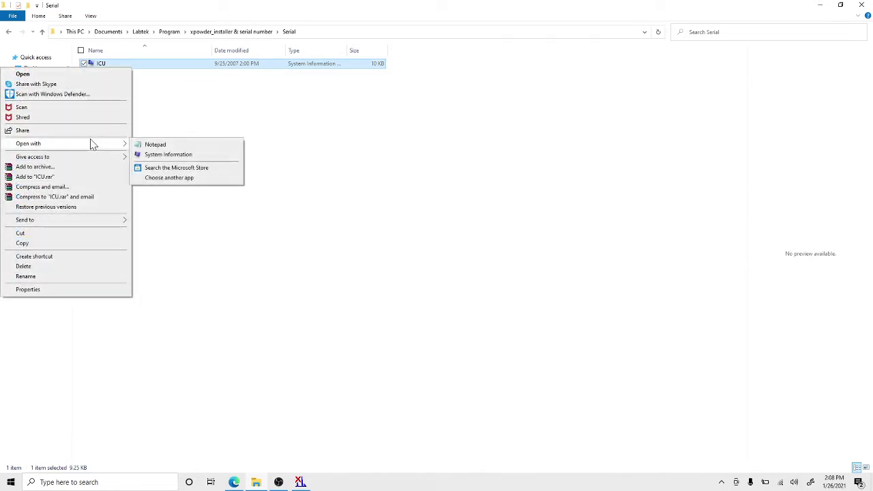
left_click(148, 143)
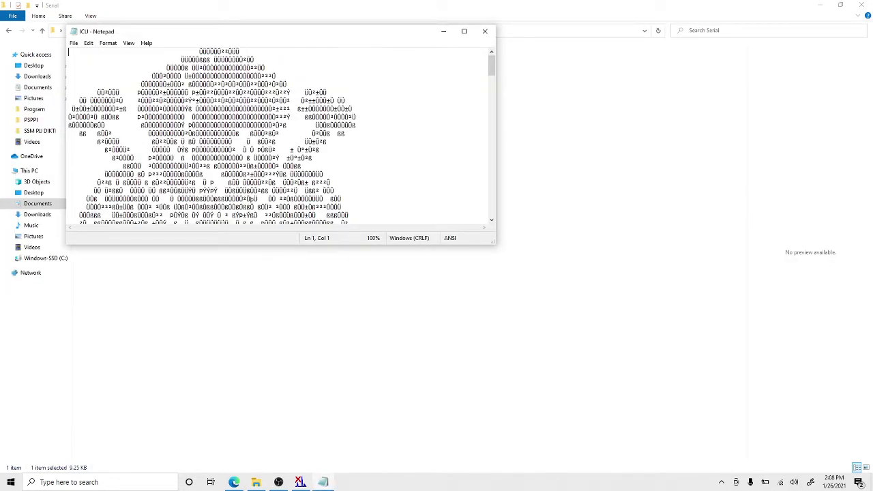
- Copy the serial from the ICU file, paste it as the XPowder registration code and confirm the registration
scroll(280, 136, "down", 15)
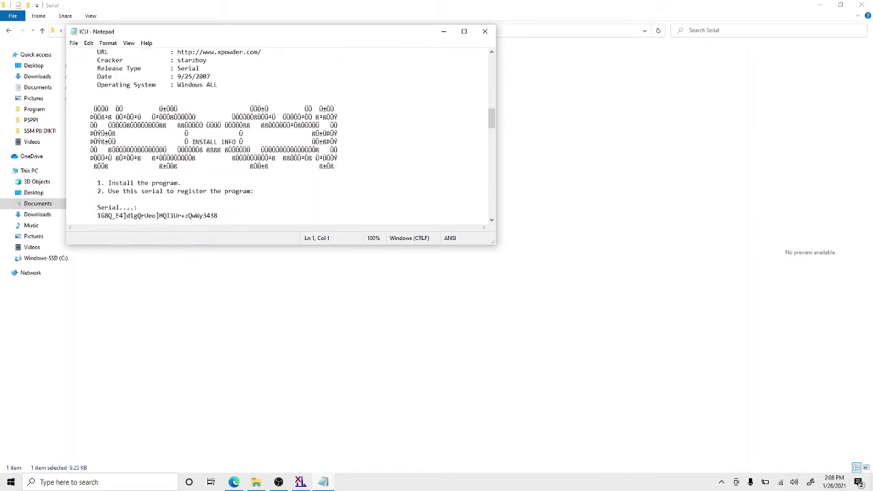
scroll(280, 136, "down", 1)
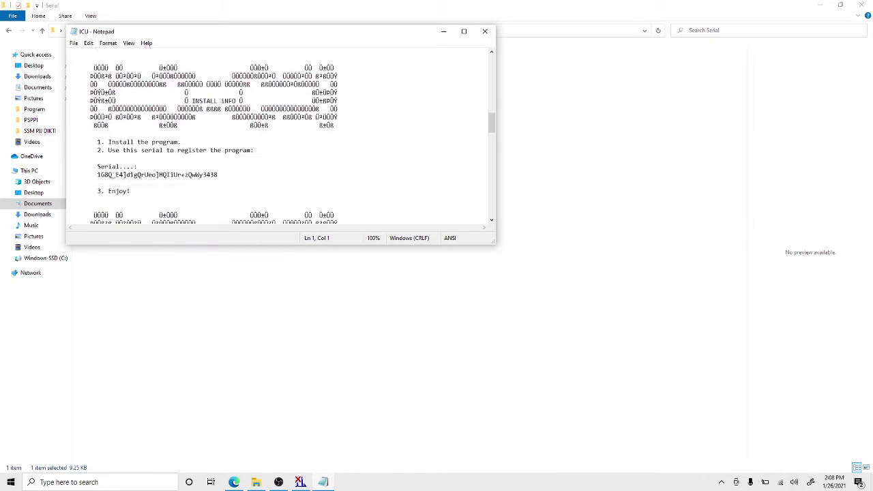
left_click_drag(96, 174, 68, 182)
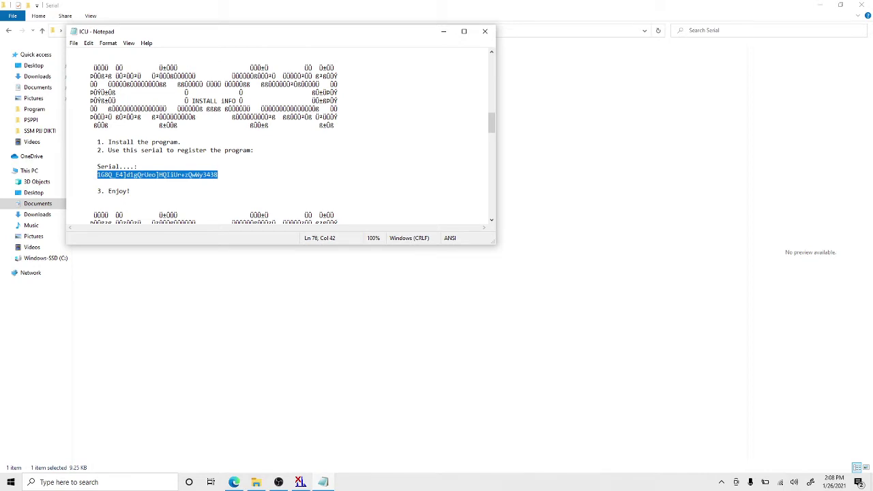
left_click(305, 479)
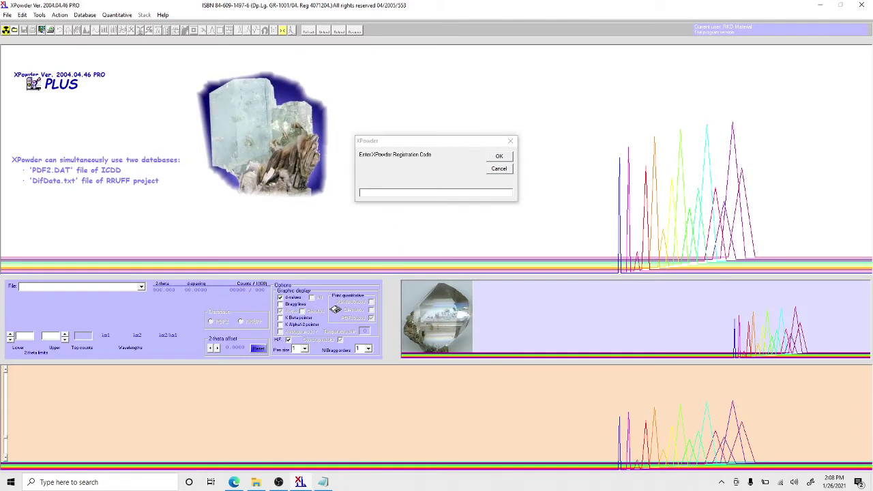
key("ctrl+v")
left_click(494, 157)
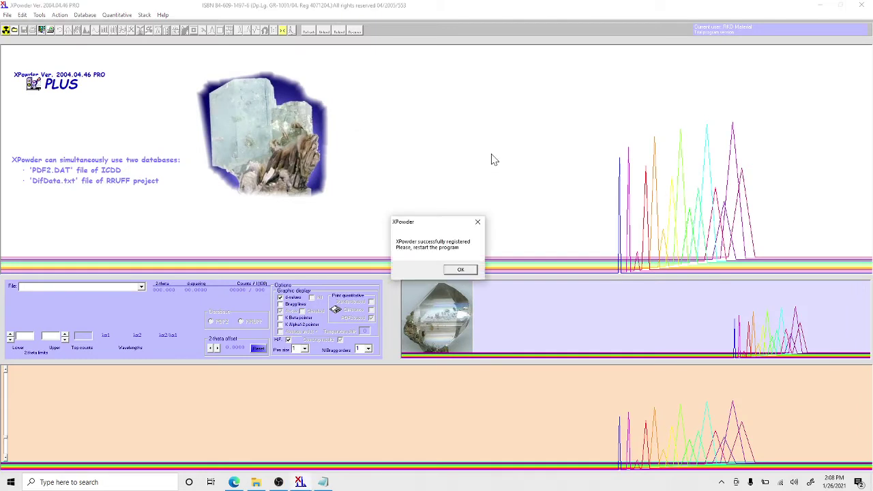
left_click(461, 269)
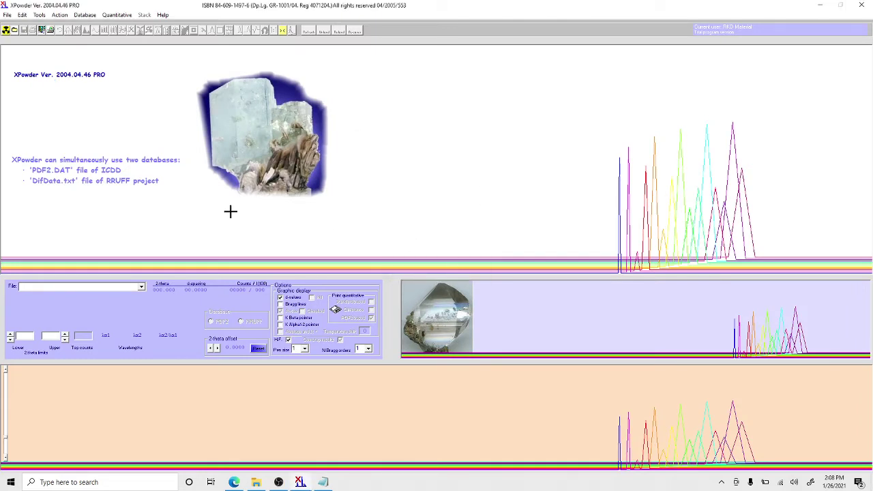
- Start the database installation in XPowder and accept the database information notice
left_click(85, 14)
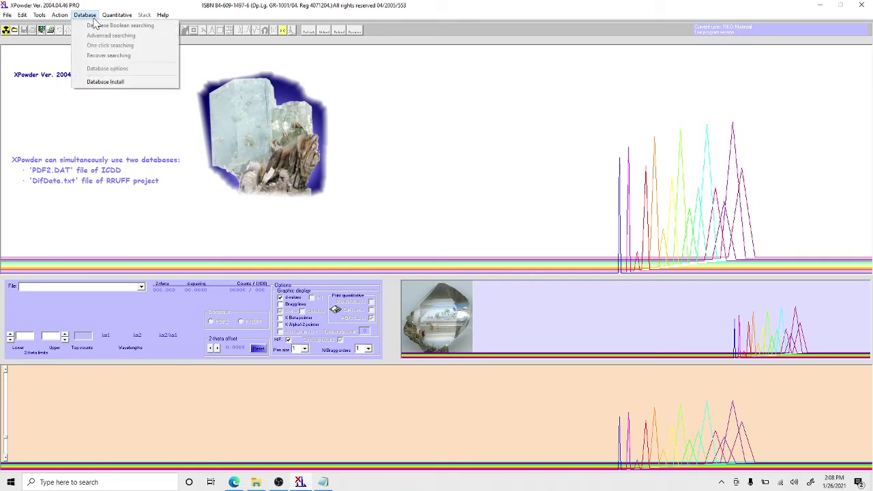
left_click(113, 82)
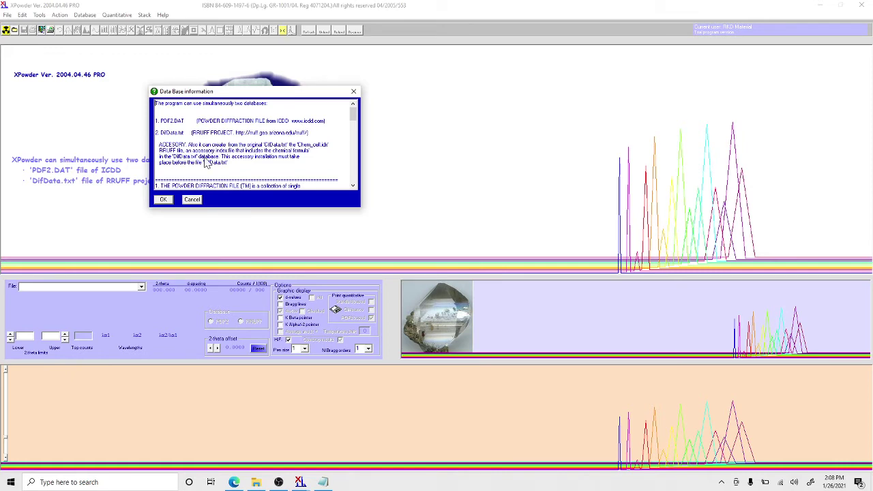
scroll(209, 162, "down", 3)
scroll(209, 162, "up", 3)
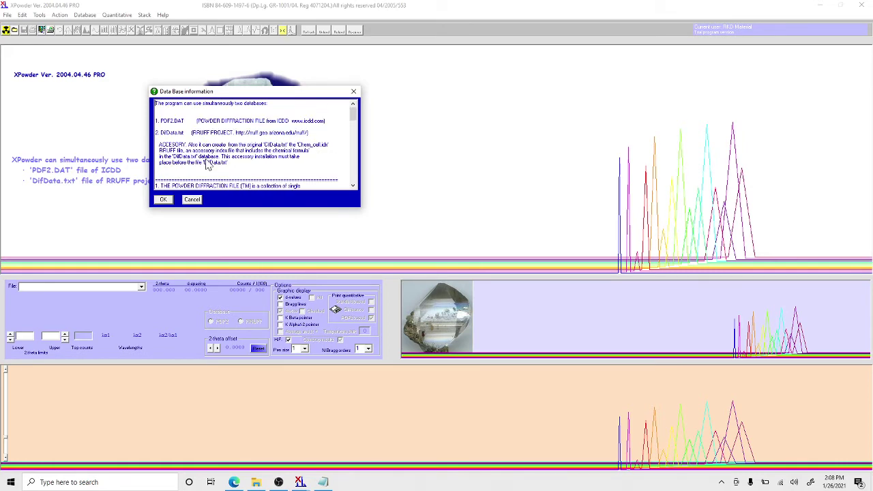
left_click(163, 200)
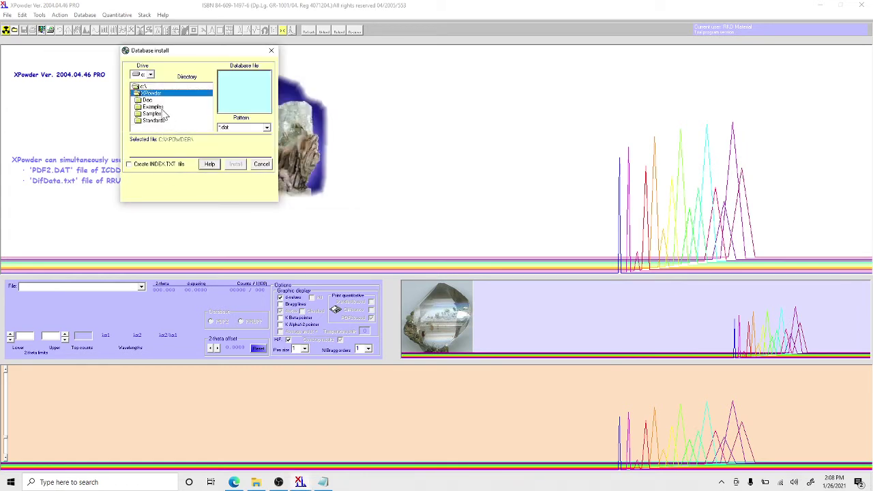
- Set the database directory to the PDF2 folder inside Documents, Labtek, X Powder - XRD Identification, under the user's folder on drive C
double_click(144, 87)
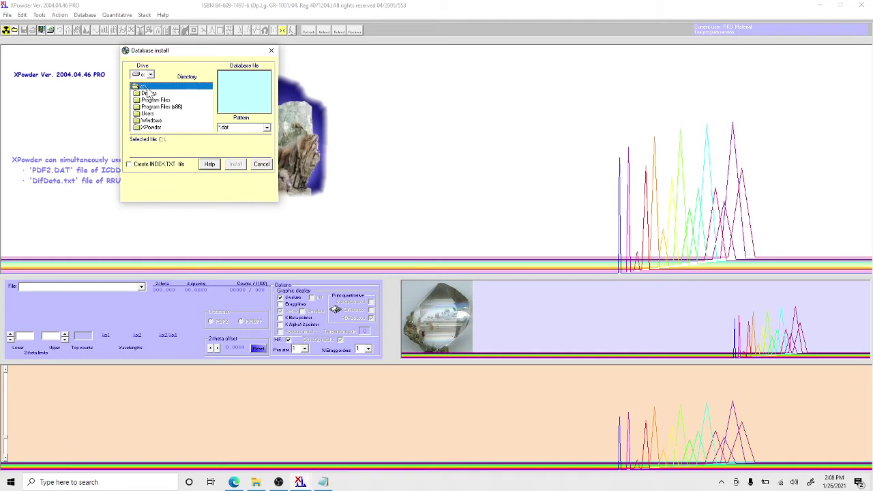
double_click(153, 113)
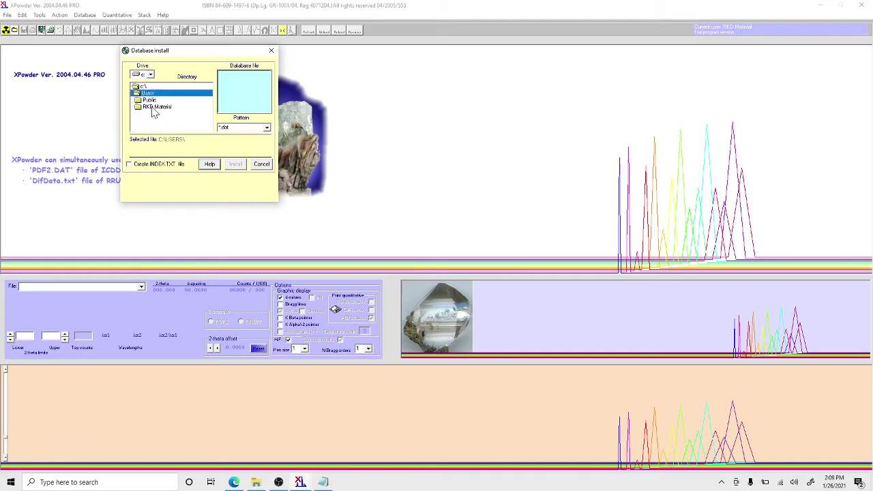
double_click(151, 108)
scroll(161, 116, "down", 3)
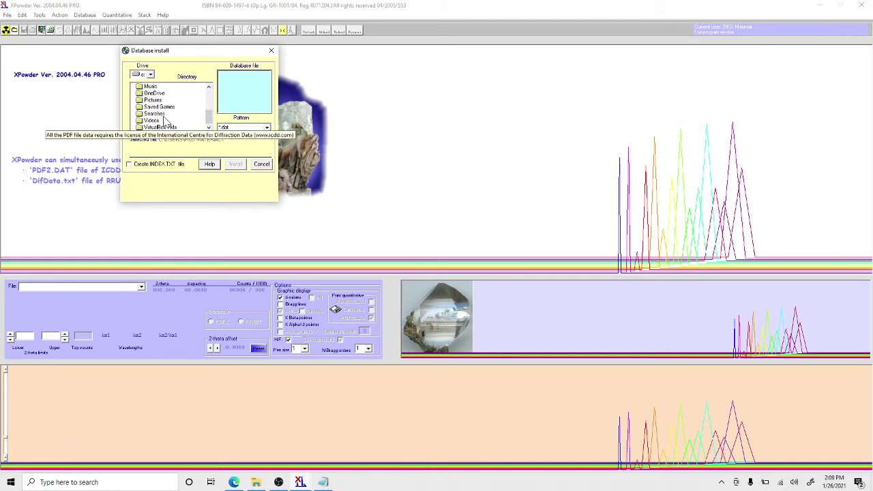
scroll(164, 121, "up", 2)
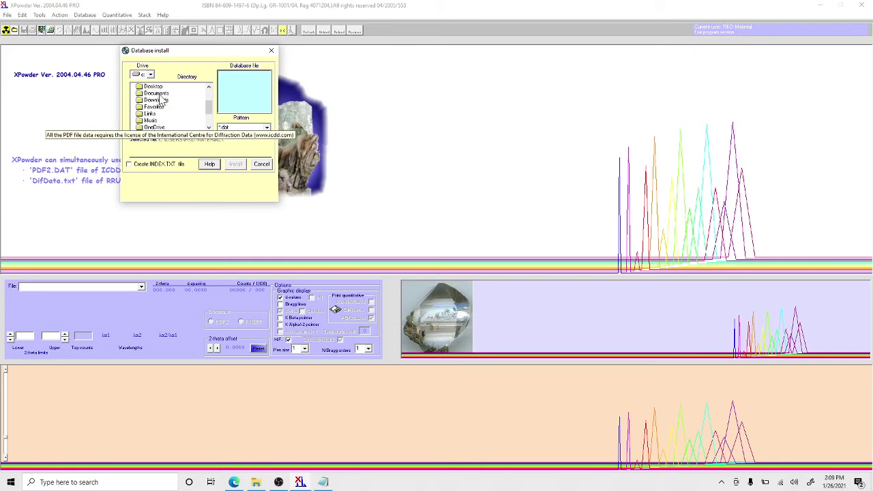
double_click(157, 100)
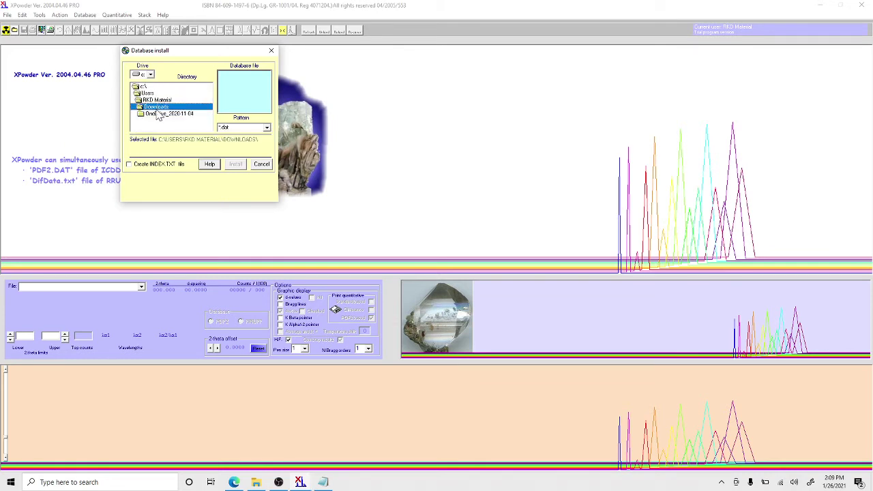
double_click(156, 100)
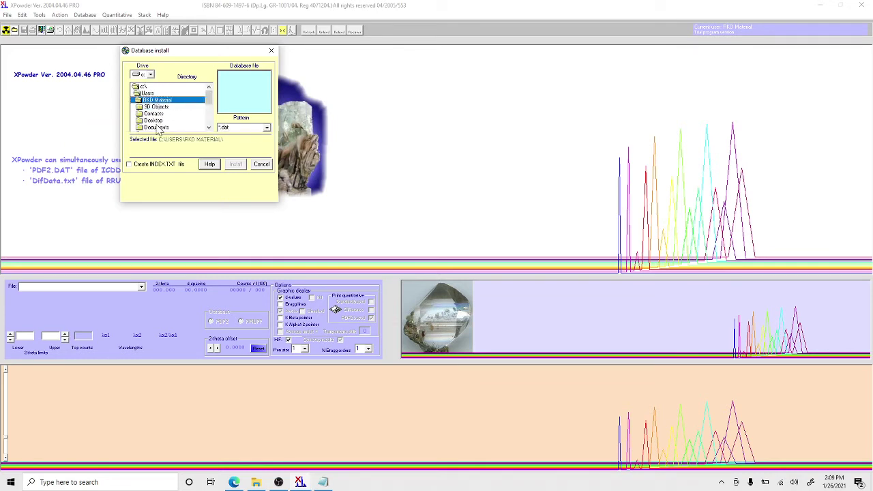
double_click(157, 127)
double_click(154, 120)
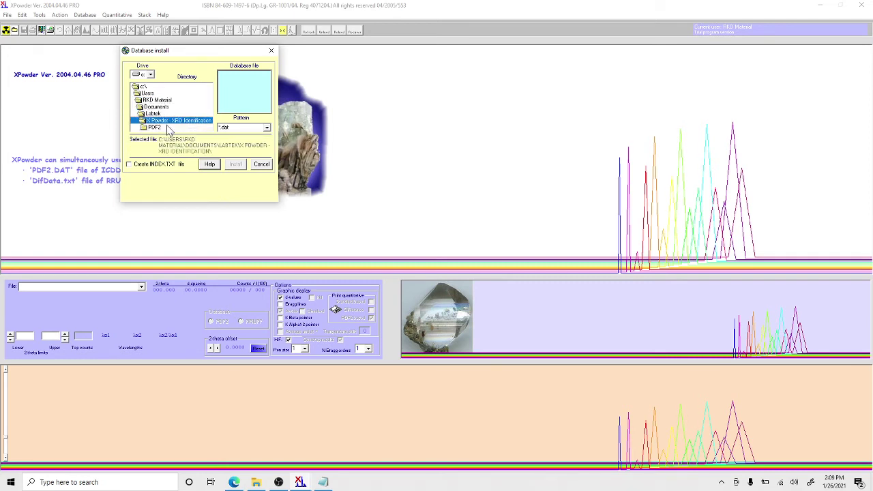
double_click(168, 128)
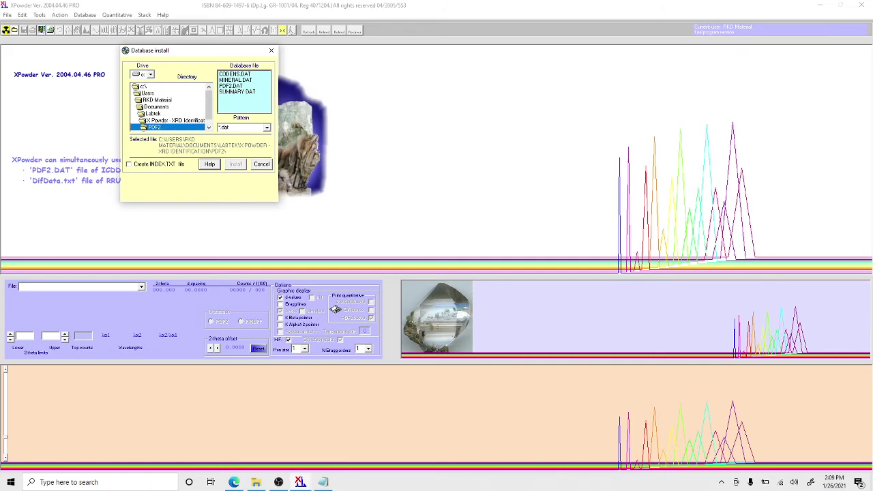
- Choose PDF2.DAT as the database file and start installing its PDF2 index files
left_click(239, 86)
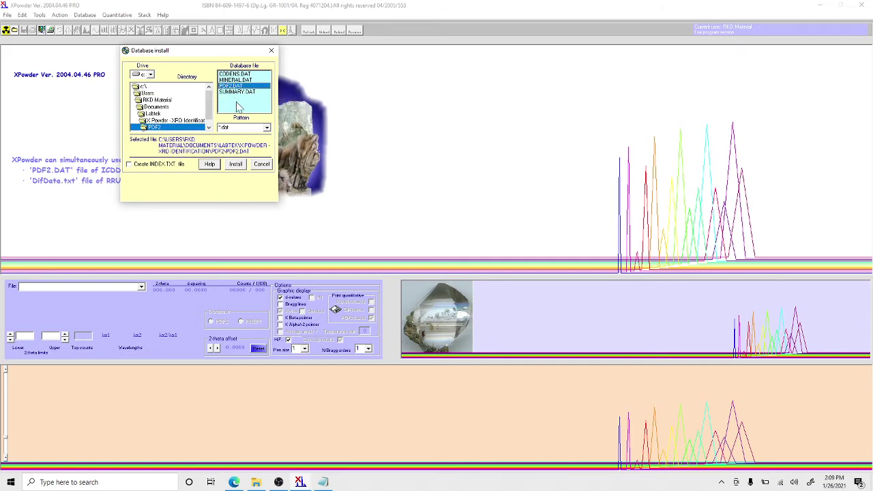
left_click(235, 164)
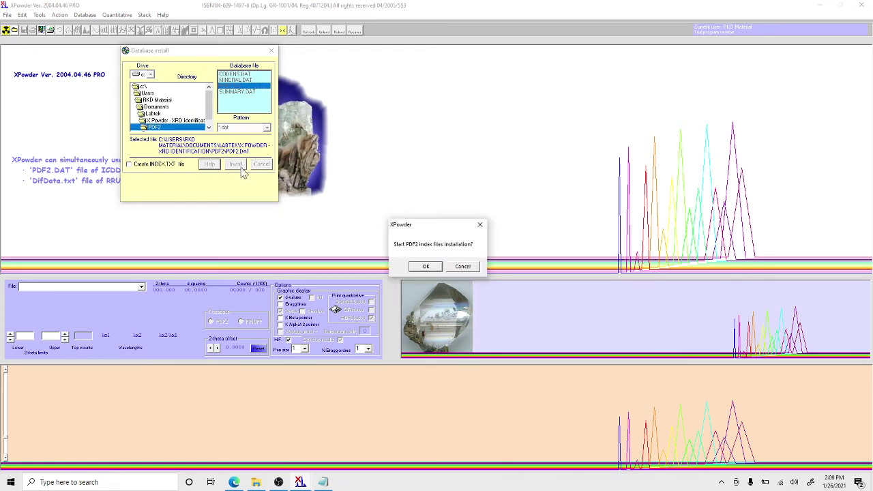
left_click(423, 267)
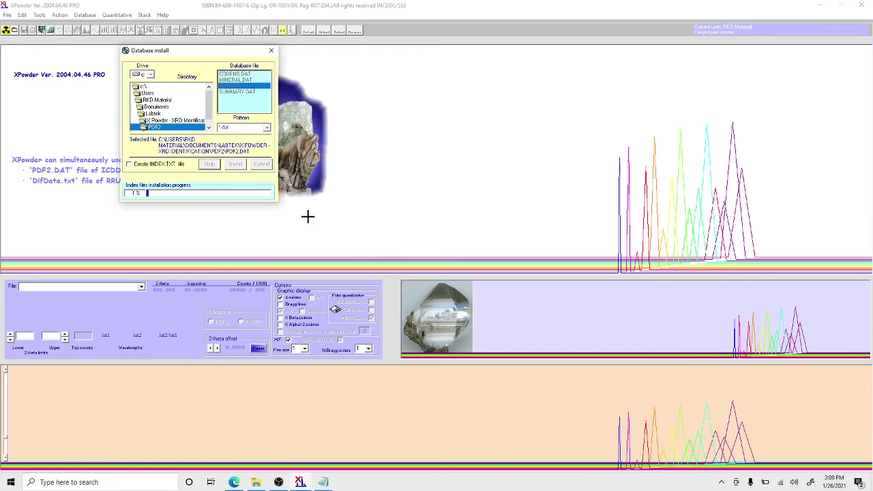